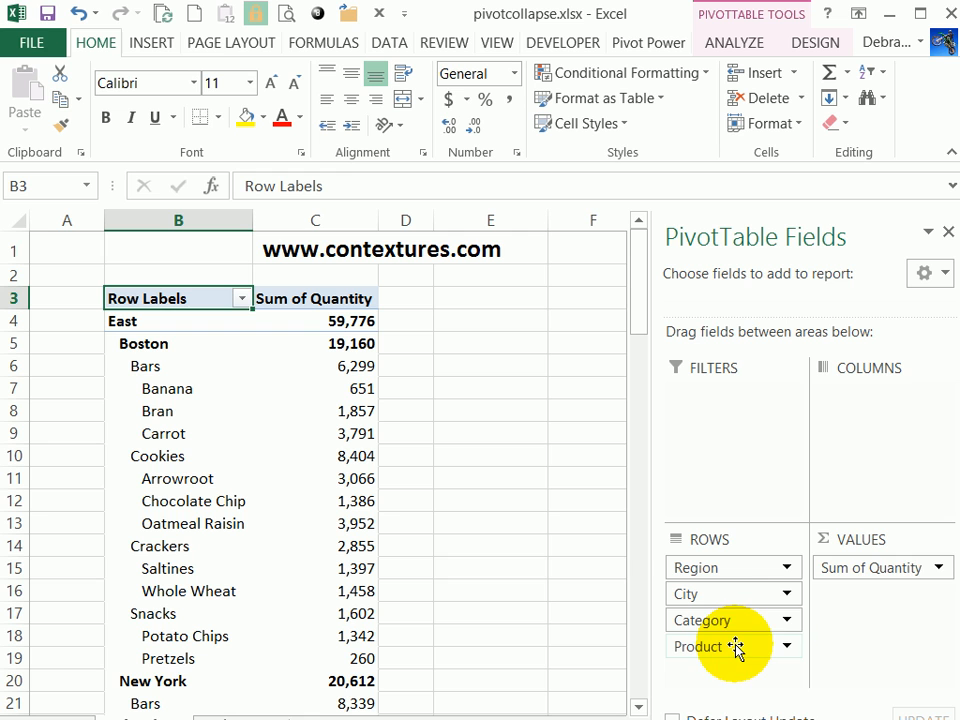
Link cell B1 to the pivot table's Quantity grand total with a GETPIVOTDATA formula, formatted with a thousands separator and no decimals.
{"action": "left_click", "coordinate": [157, 240]}
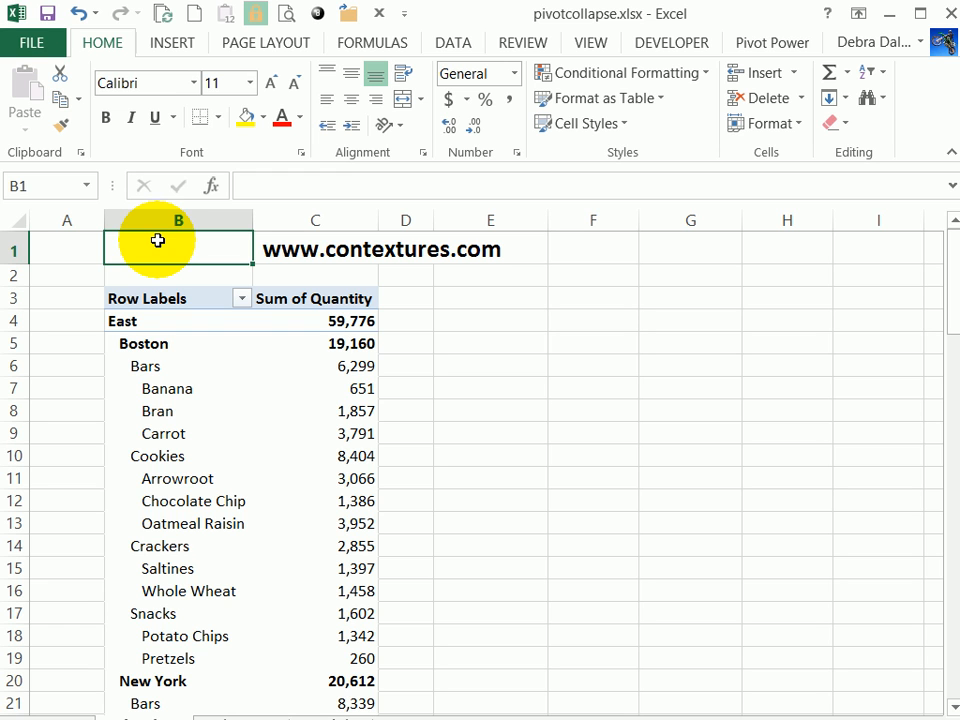
{"action": "type", "text": "="}
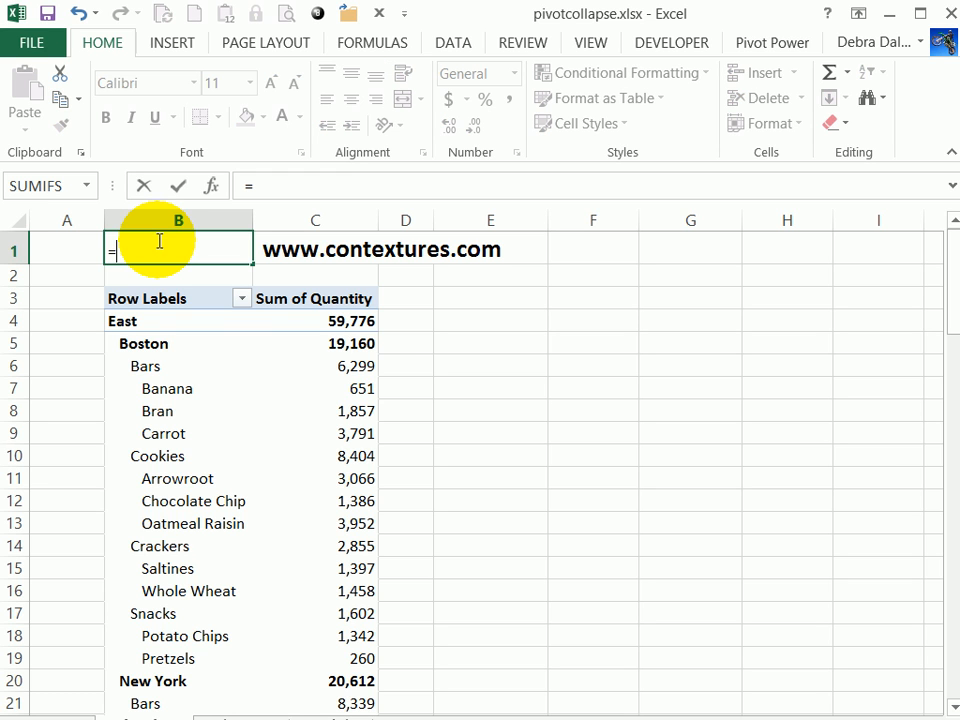
{"action": "left_click_drag", "start_coordinate": [950, 272], "coordinate": [918, 700]}
{"action": "left_click", "coordinate": [360, 692]}
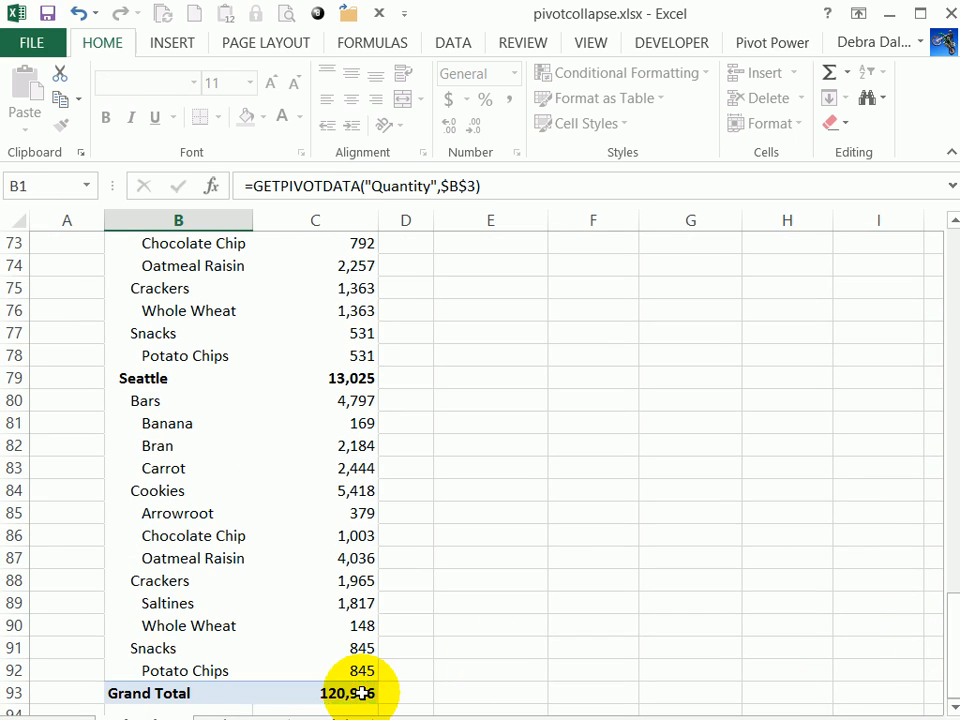
{"action": "key", "text": "Return"}
{"action": "left_click", "coordinate": [195, 251]}
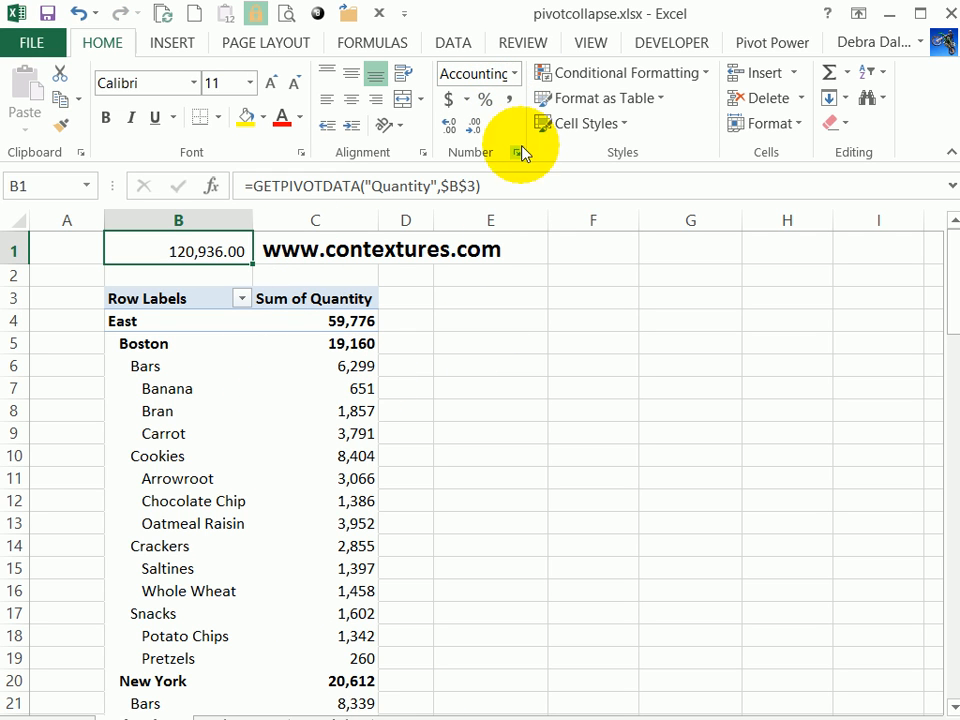
{"action": "left_click", "coordinate": [472, 127]}
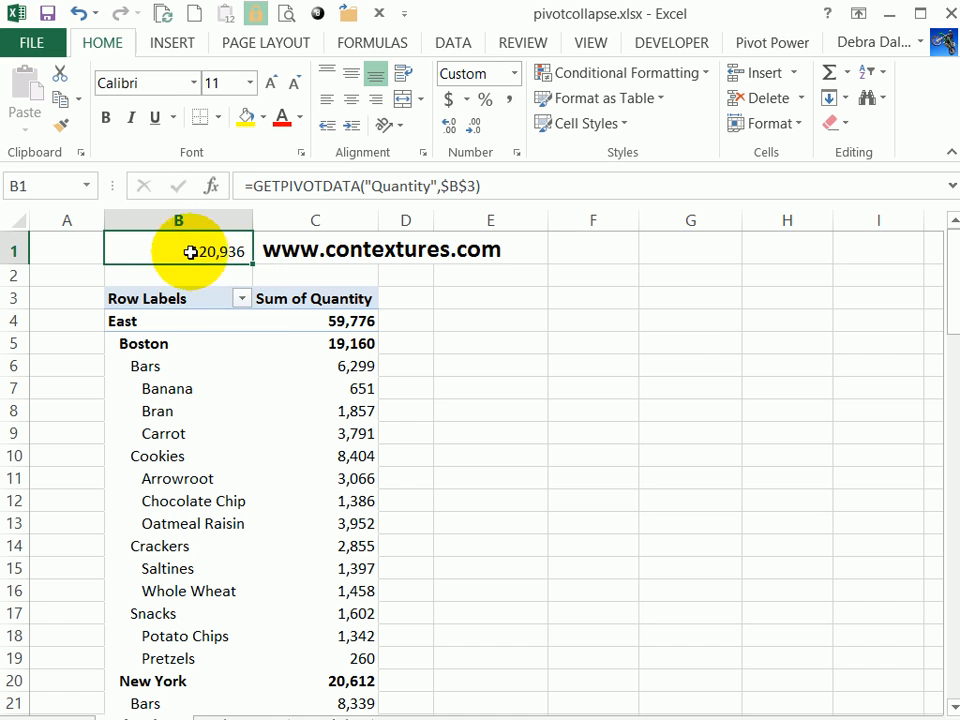
Filter the pivot table's Category field to Bars and Cookies, excluding Crackers and Snacks.
{"action": "left_click", "coordinate": [245, 318]}
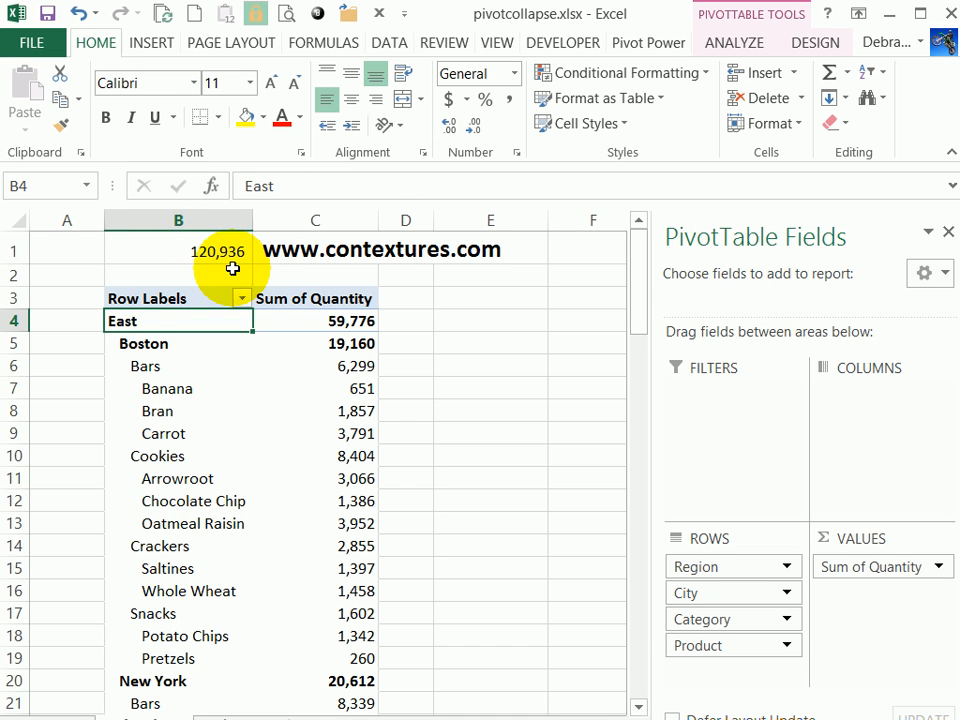
{"action": "left_click", "coordinate": [199, 368]}
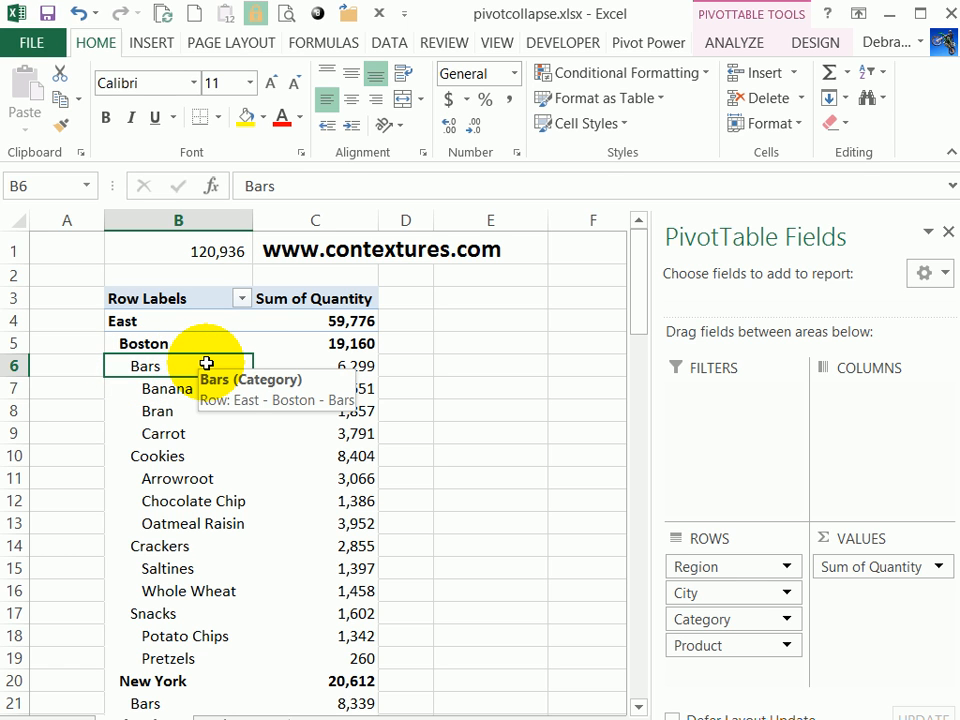
{"action": "left_click", "coordinate": [241, 298]}
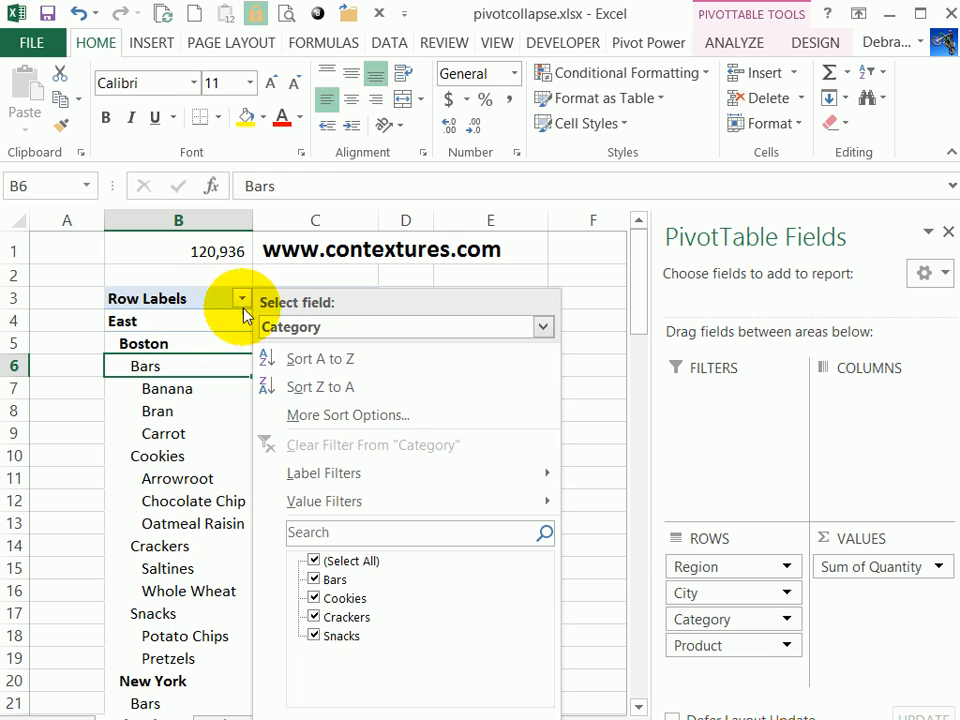
{"action": "left_click", "coordinate": [316, 617]}
{"action": "left_click", "coordinate": [335, 636]}
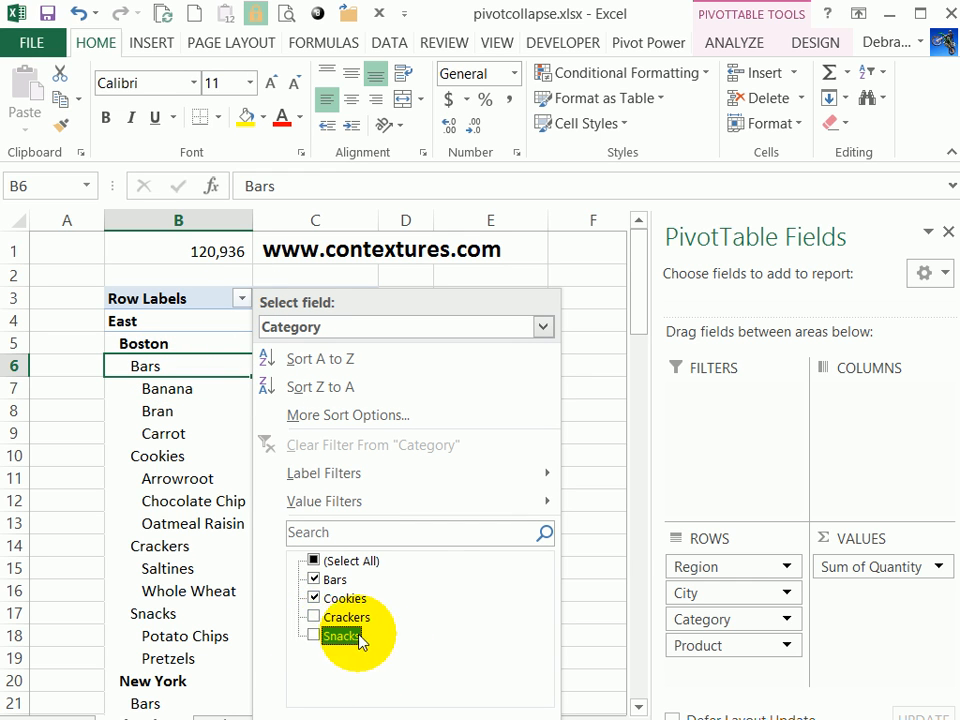
{"action": "left_click", "coordinate": [421, 715]}
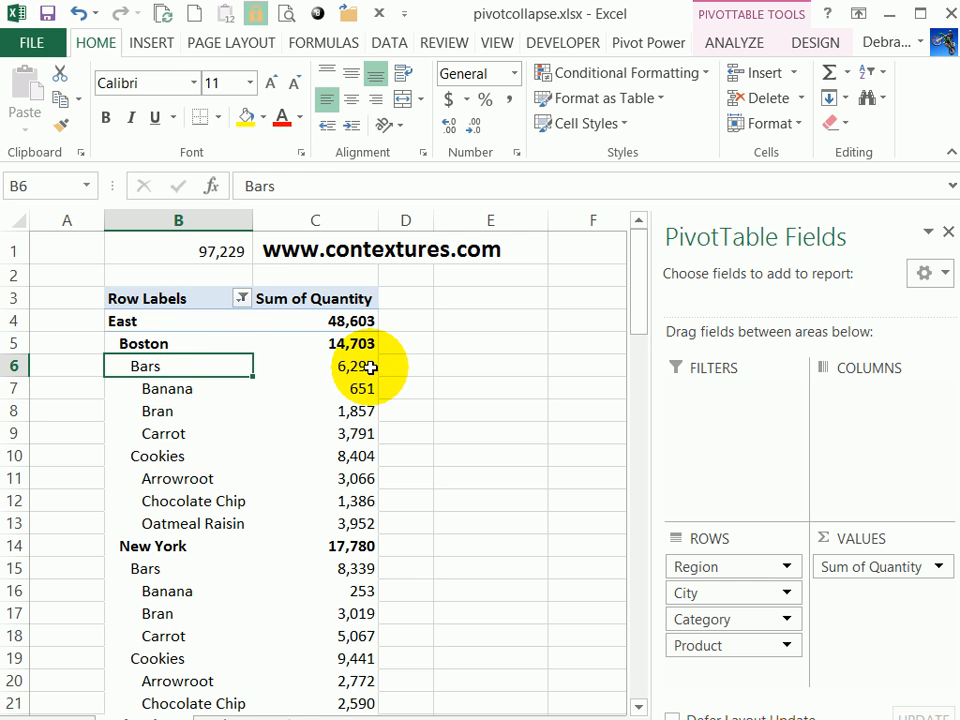
Collapse the Bars category under Boston to hide its products, and expand it again.
{"action": "double_click", "coordinate": [147, 366]}
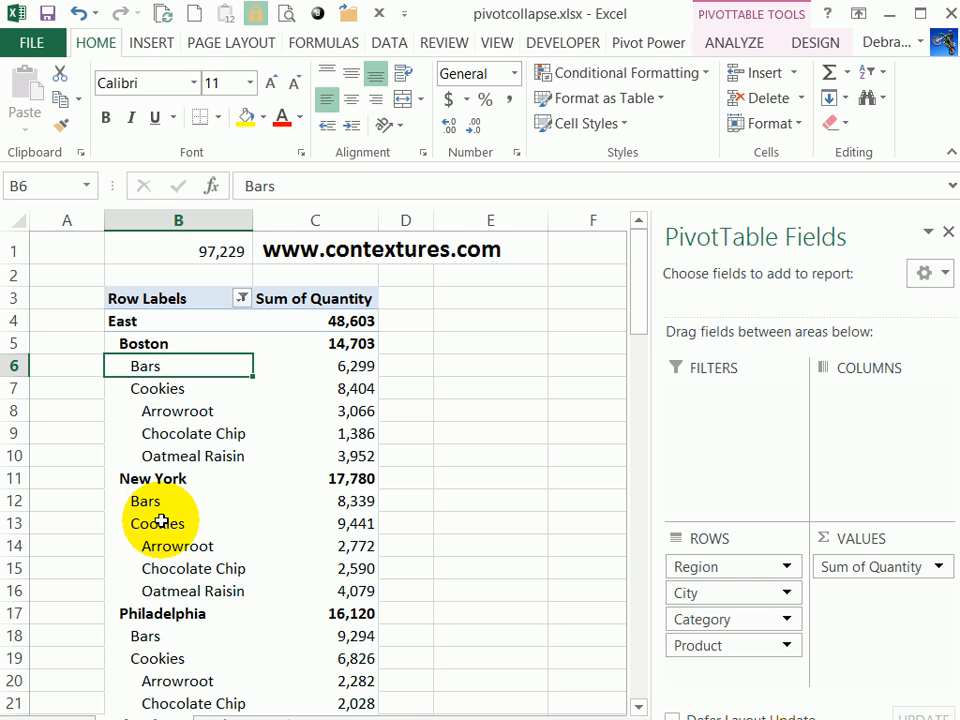
{"action": "double_click", "coordinate": [150, 367]}
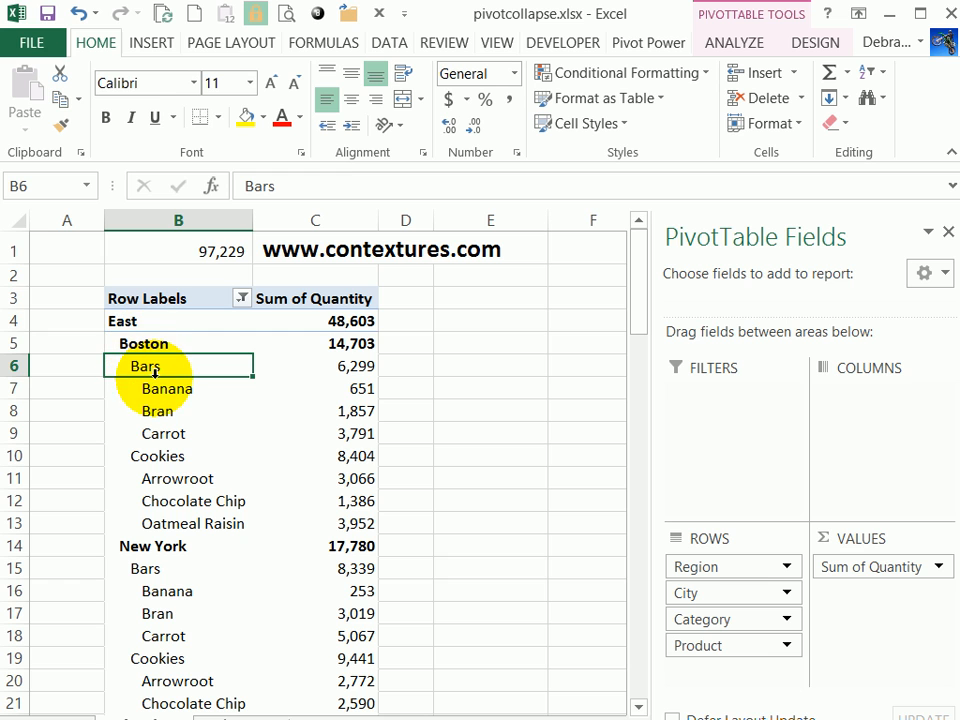
Turn on the pivot table's +/- buttons, toggling them off and back on once to compare.
{"action": "left_click", "coordinate": [195, 321]}
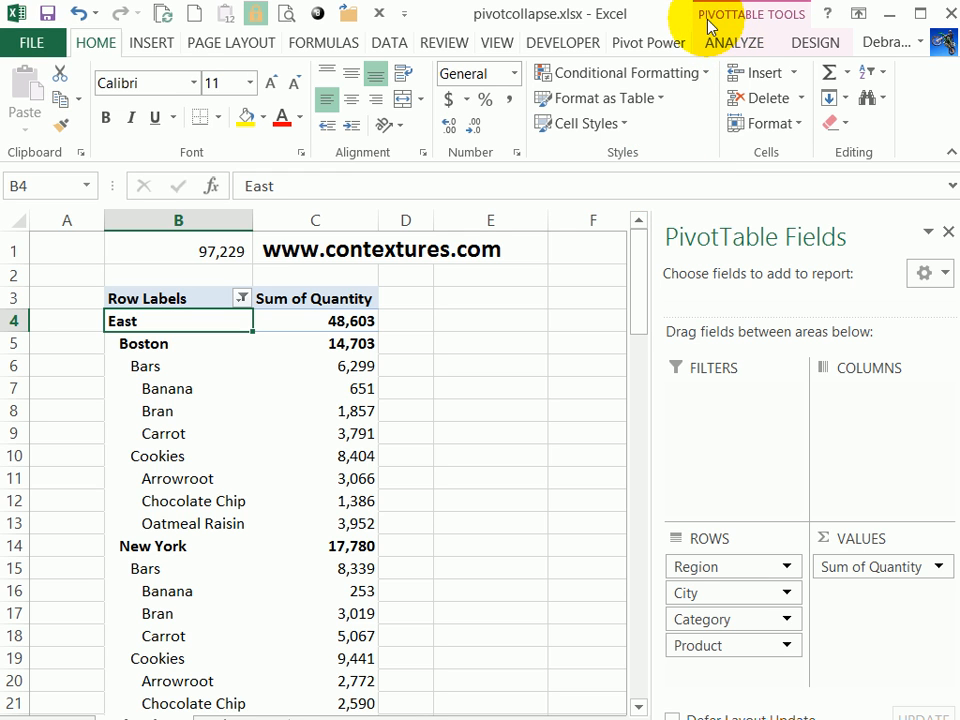
{"action": "left_click", "coordinate": [752, 46]}
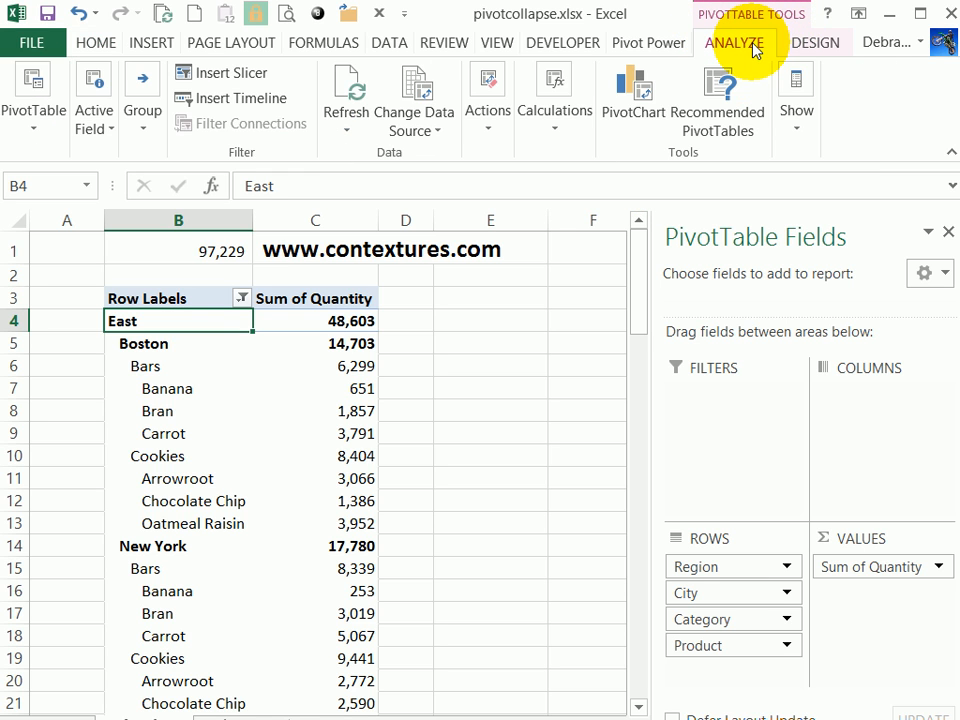
{"action": "left_click", "coordinate": [801, 131]}
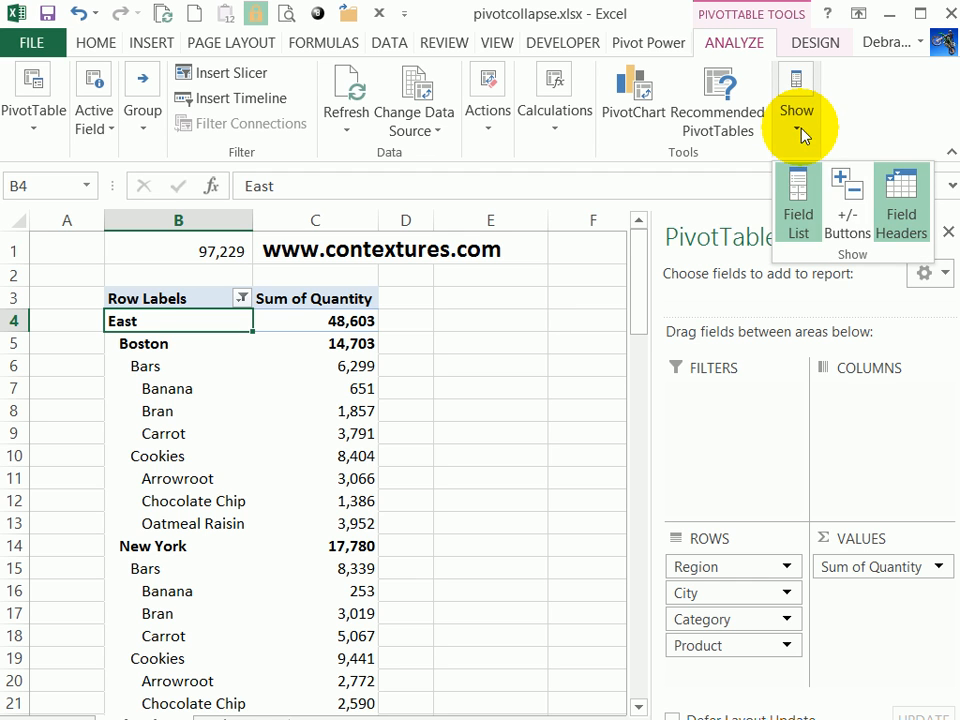
{"action": "left_click", "coordinate": [853, 207]}
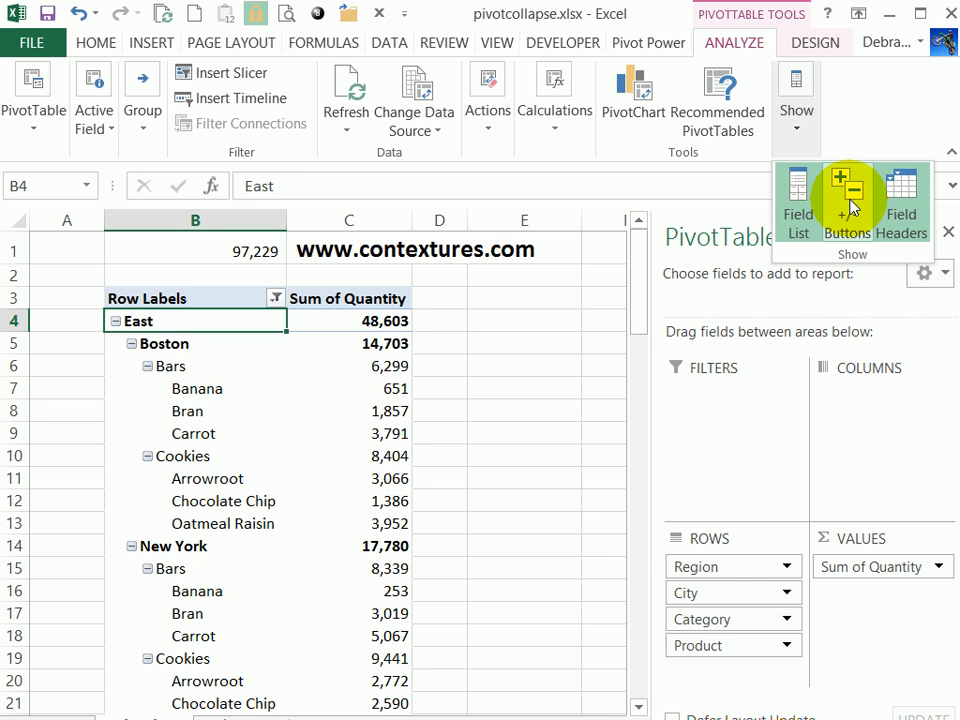
{"action": "left_click", "coordinate": [853, 207]}
{"action": "left_click", "coordinate": [853, 207]}
Collapse only the Boston city item and expand it again.
{"action": "left_click", "coordinate": [134, 346]}
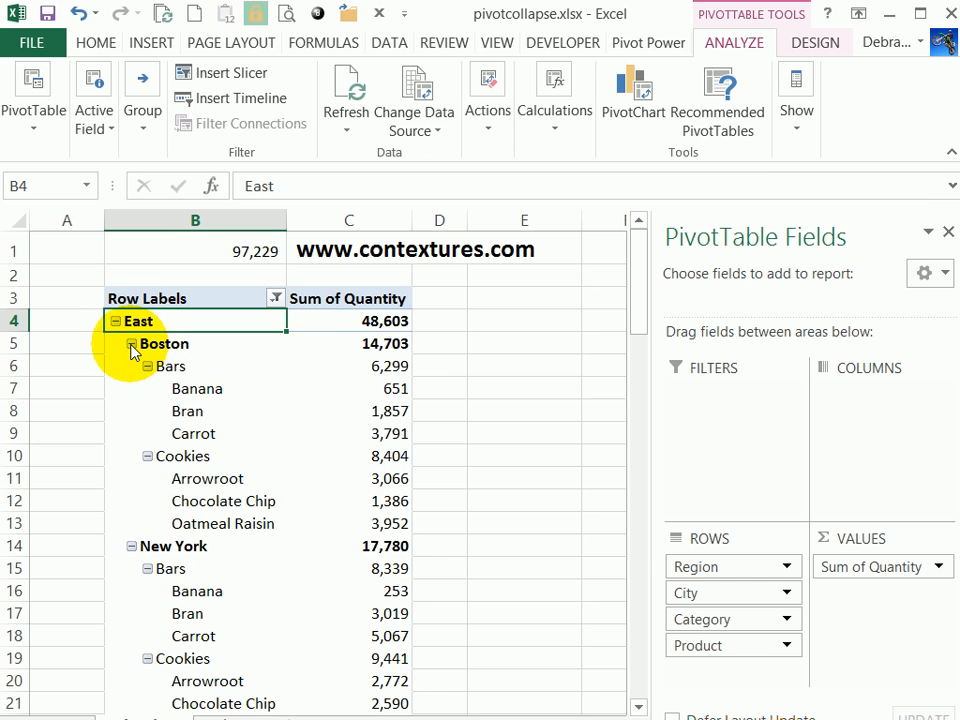
{"action": "left_click", "coordinate": [132, 345]}
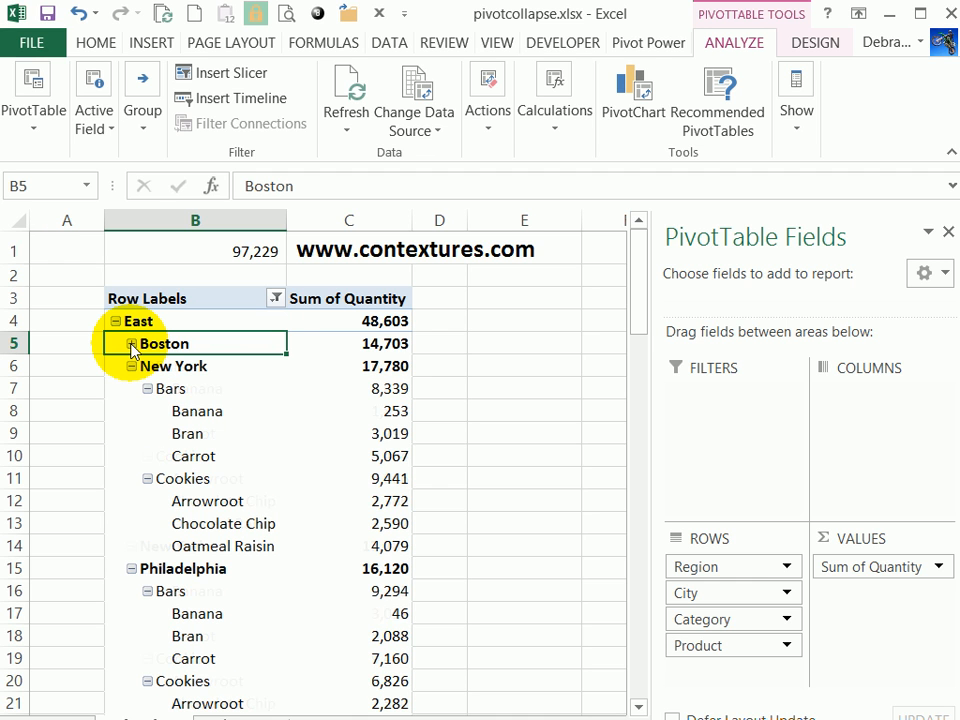
{"action": "left_click", "coordinate": [132, 344]}
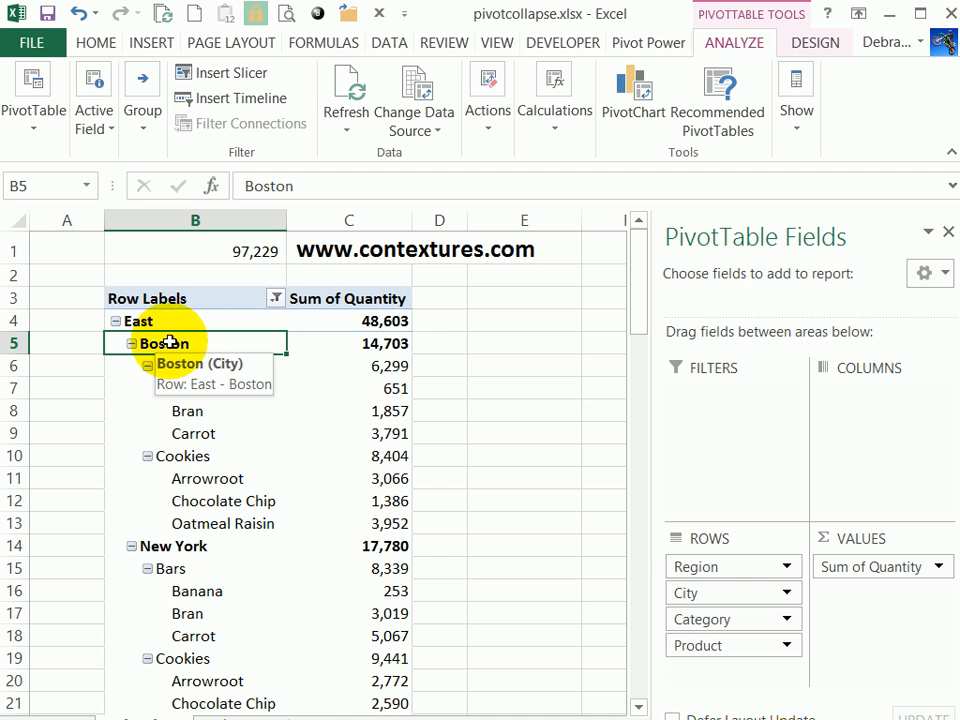
Collapse the entire City field so that no city shows its categories.
{"action": "right_click", "coordinate": [168, 345]}
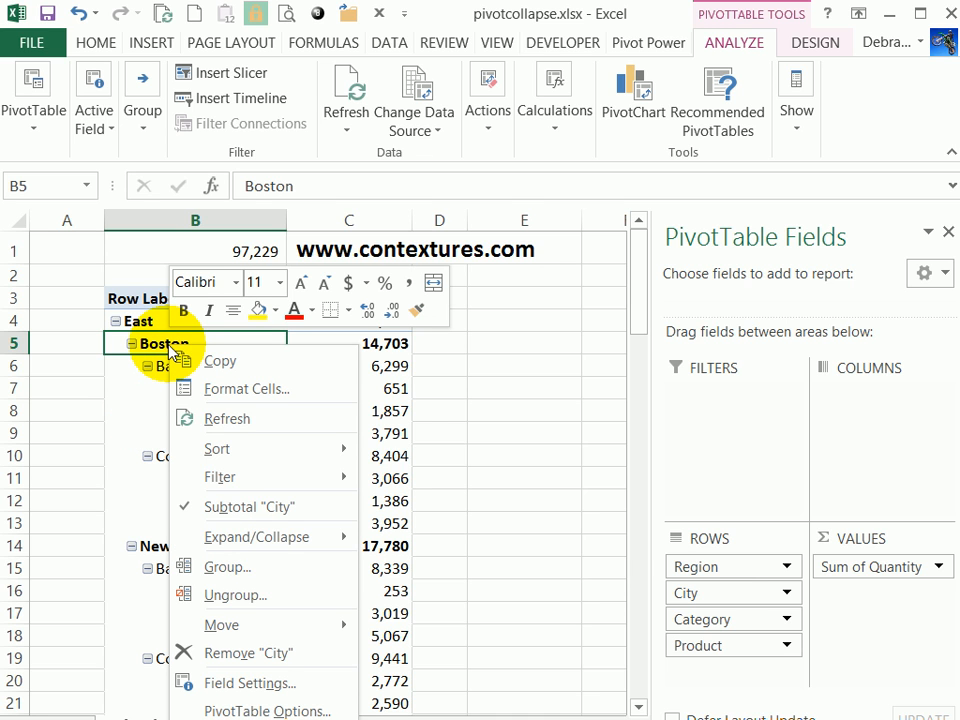
{"action": "mouse_move", "coordinate": [281, 549]}
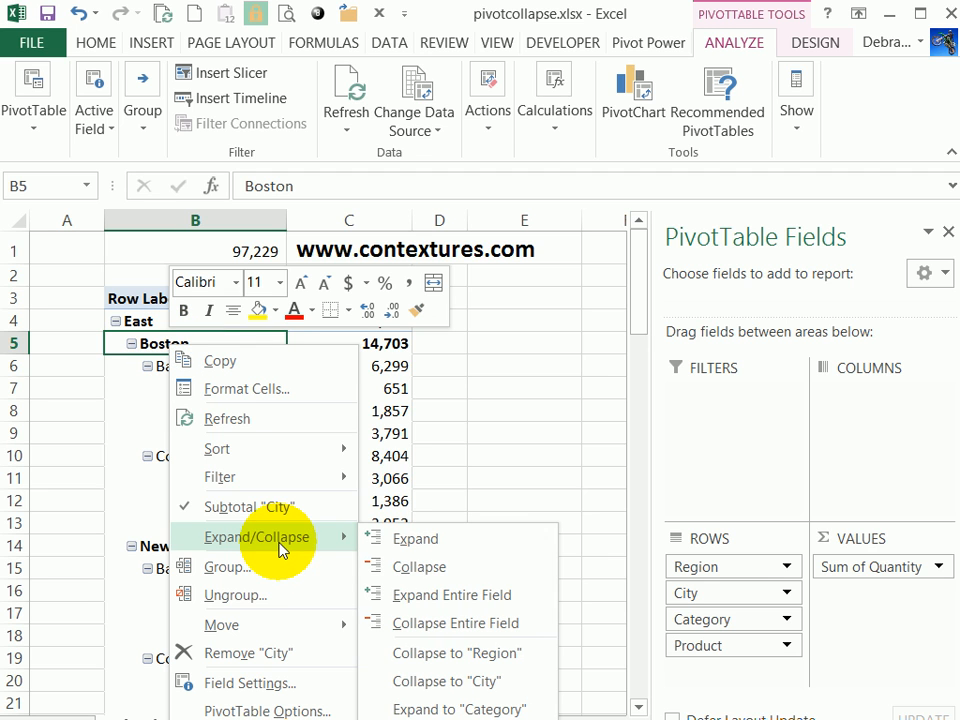
{"action": "left_click", "coordinate": [436, 630]}
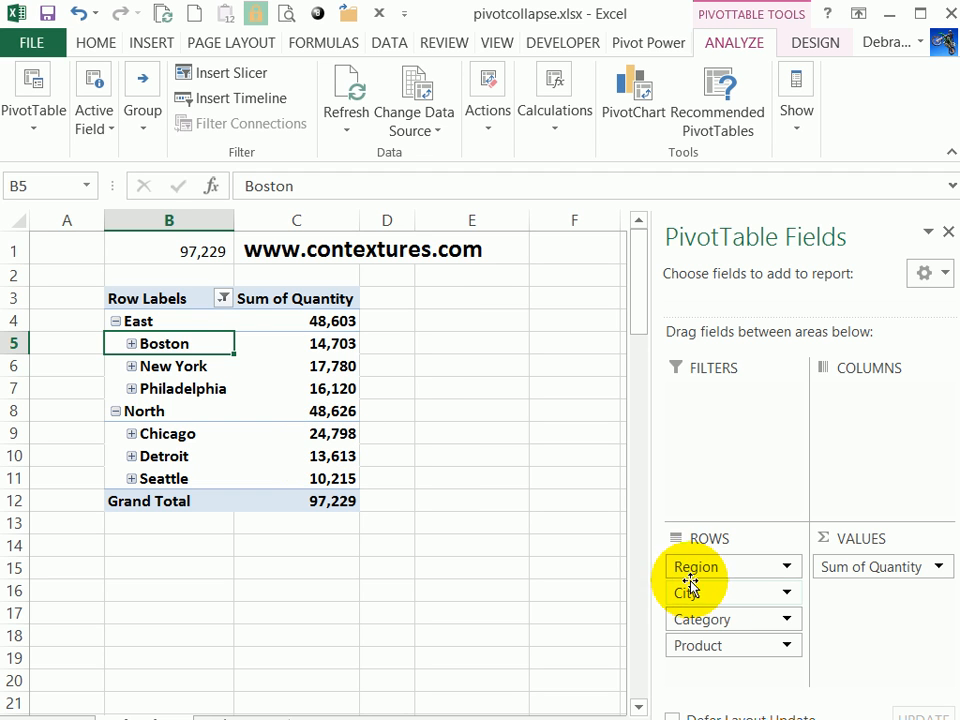
Expand Boston down to its Category level, and expand the entire City field to show every city's categories.
{"action": "right_click", "coordinate": [201, 343]}
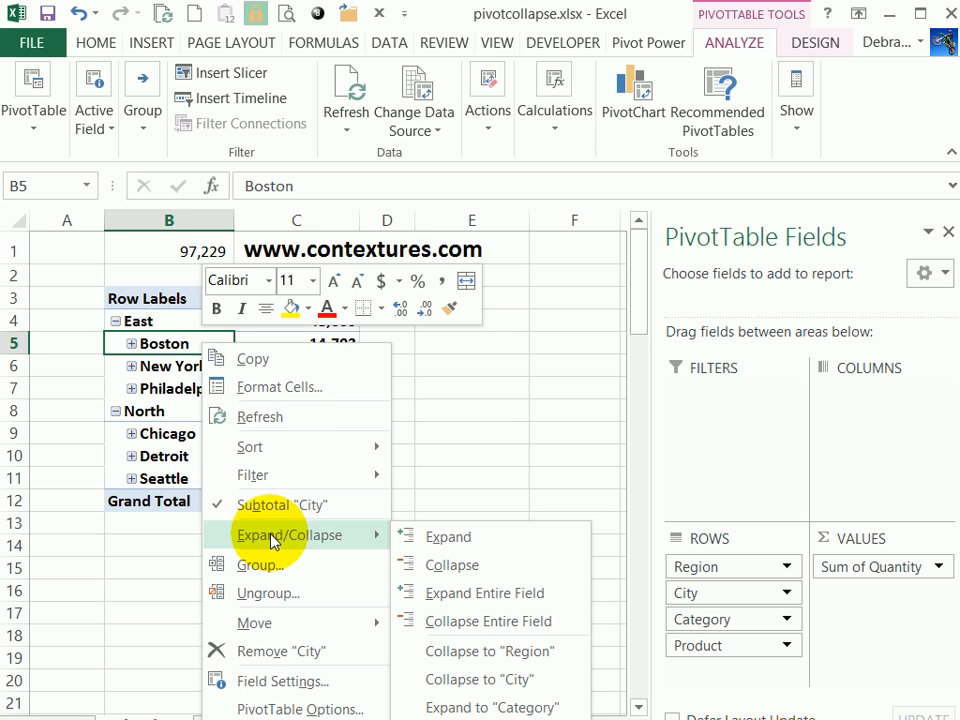
{"action": "left_click", "coordinate": [458, 707]}
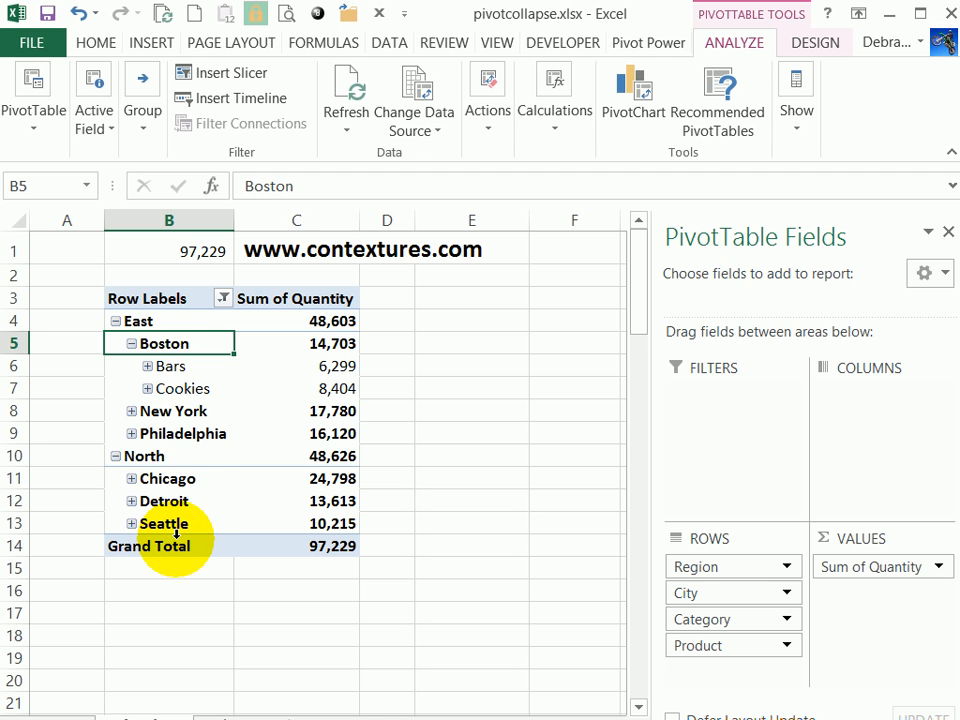
{"action": "right_click", "coordinate": [176, 343]}
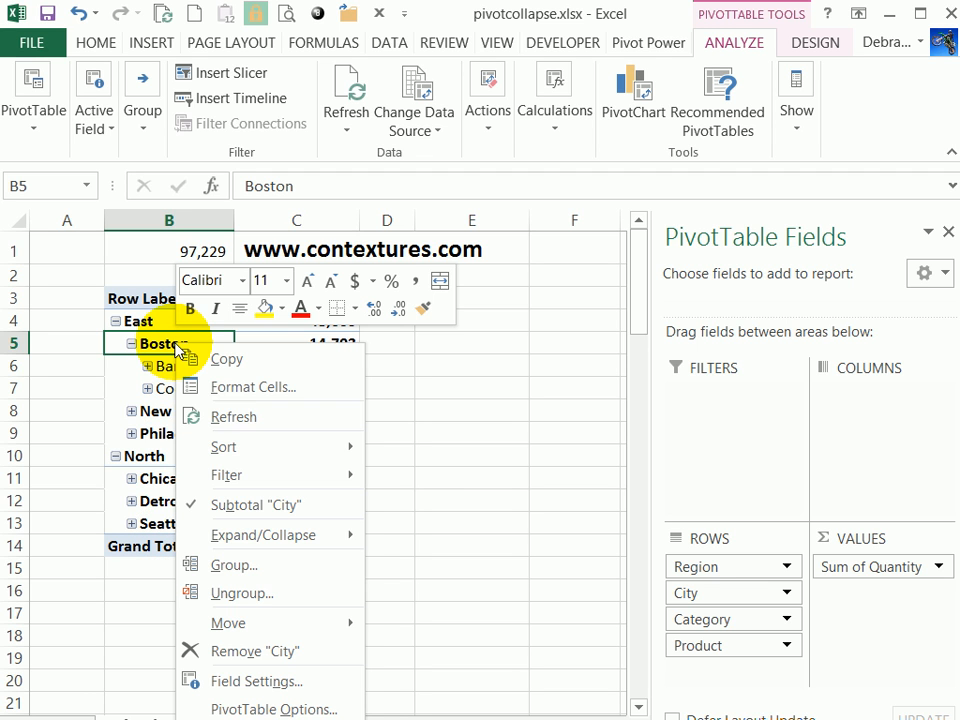
{"action": "mouse_move", "coordinate": [250, 540]}
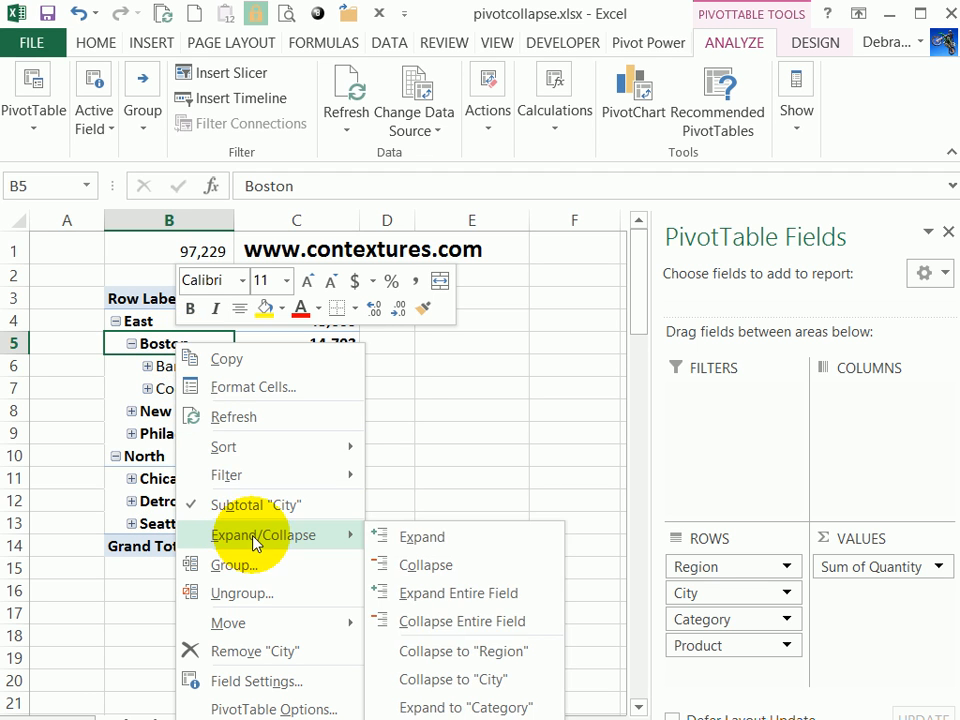
{"action": "left_click", "coordinate": [442, 596]}
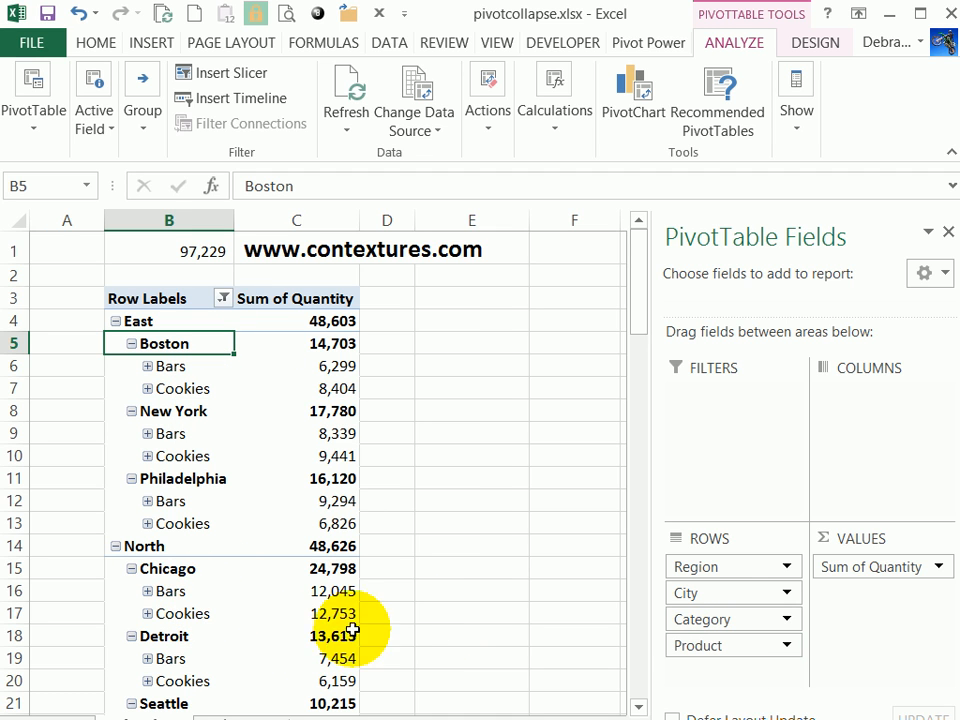
Expand Chicago down to the Product level.
{"action": "right_click", "coordinate": [165, 575]}
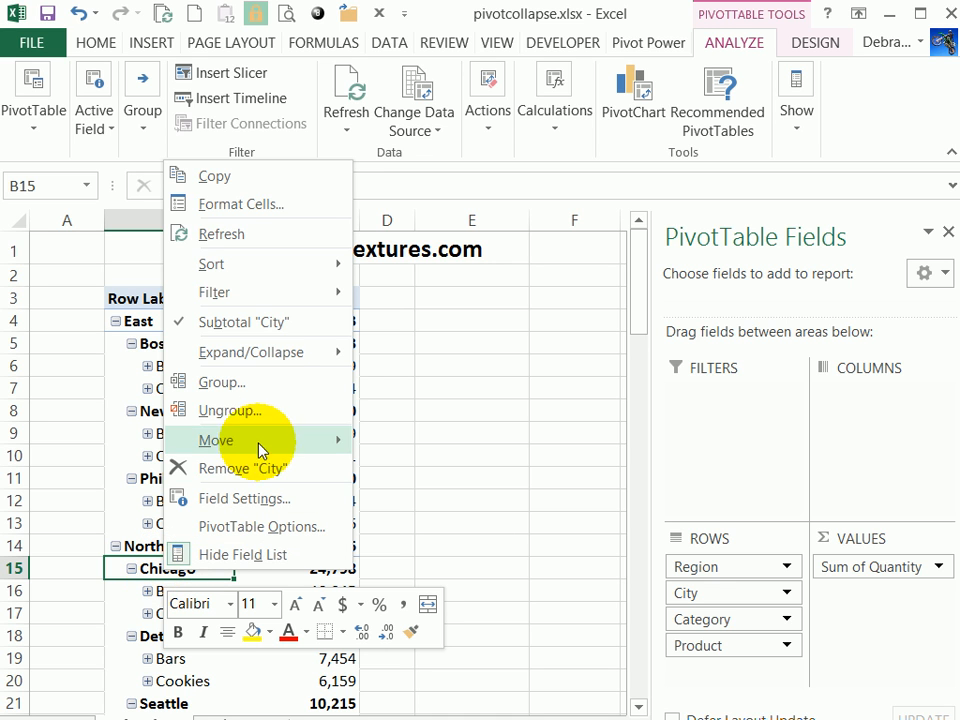
{"action": "mouse_move", "coordinate": [265, 368]}
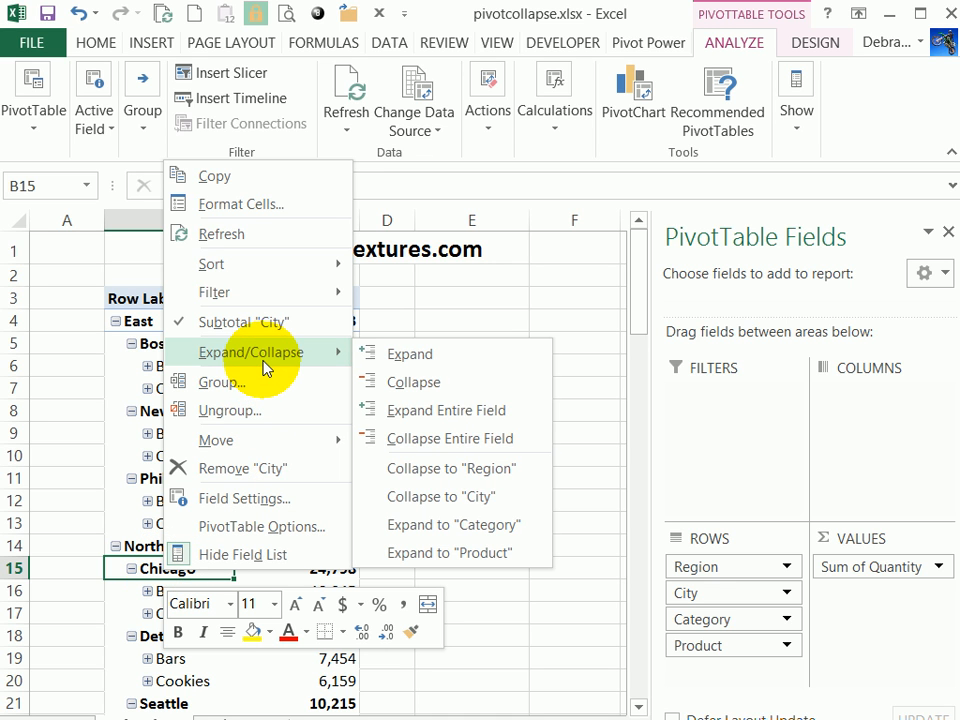
{"action": "left_click", "coordinate": [445, 560]}
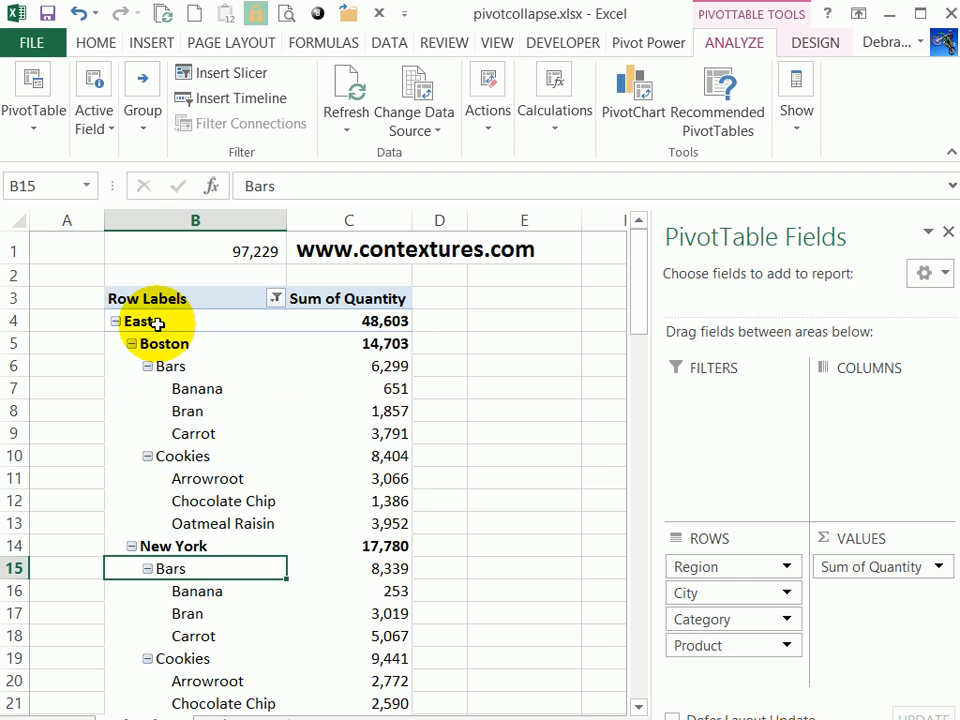
Collapse the Bars category under Boston and the New York city item, and select the East region label.
{"action": "left_click", "coordinate": [160, 367]}
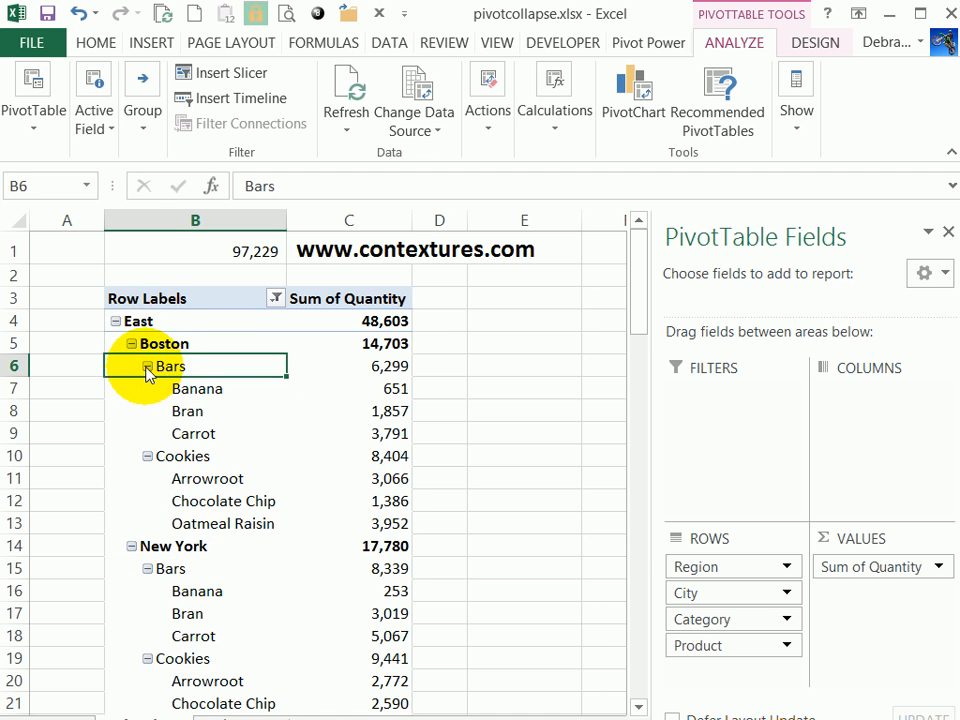
{"action": "left_click", "coordinate": [147, 368]}
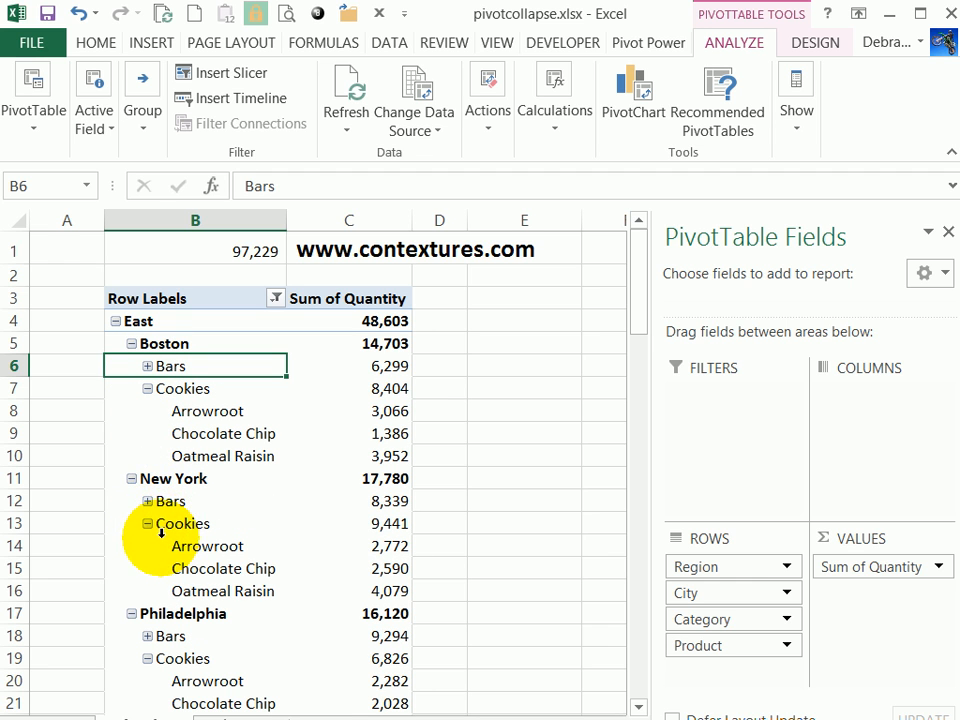
{"action": "left_click", "coordinate": [131, 479]}
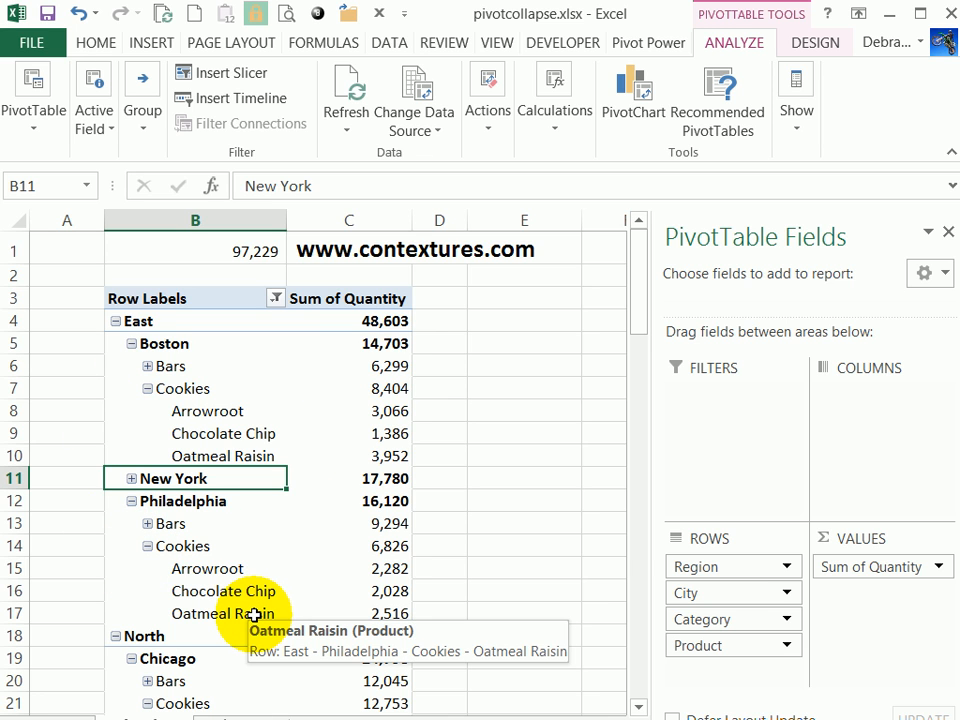
{"action": "left_click", "coordinate": [163, 320]}
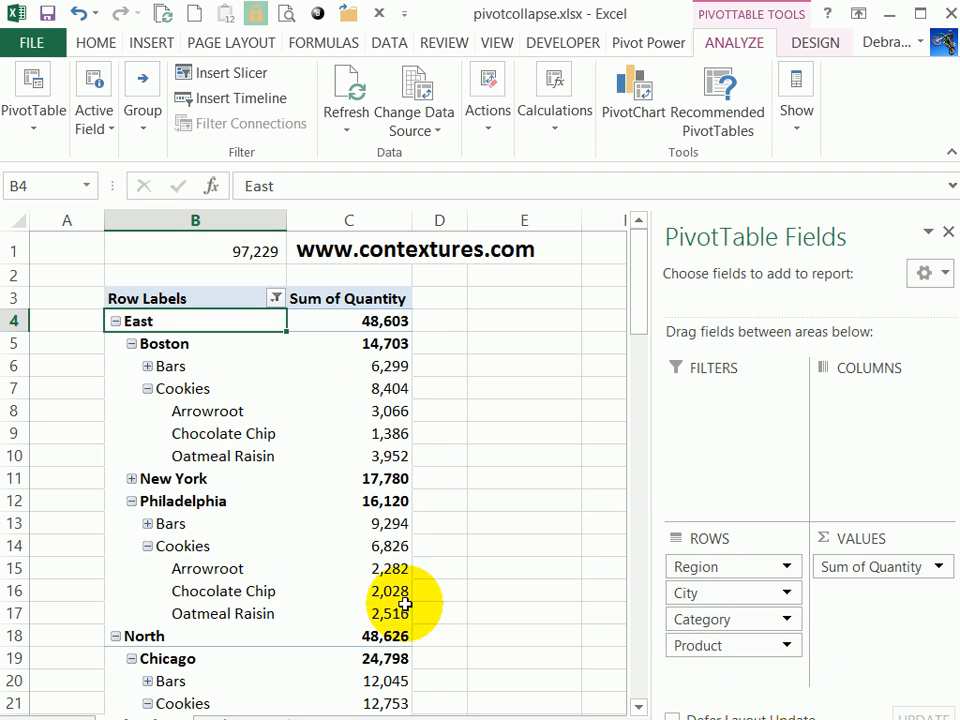
Expand Philadelphia down to the Product level.
{"action": "right_click", "coordinate": [170, 503]}
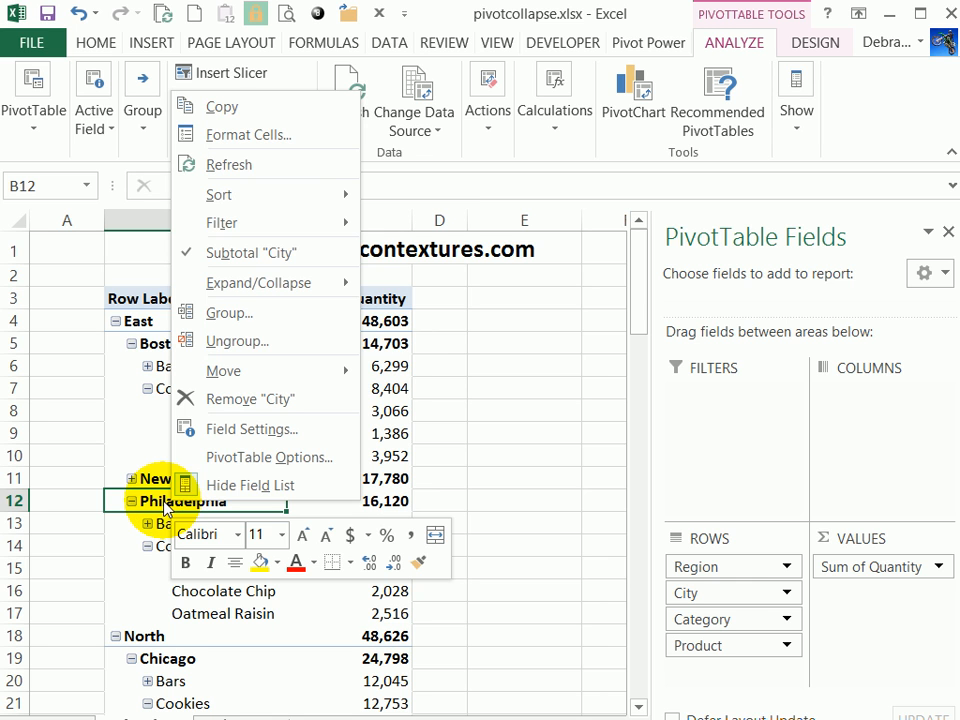
{"action": "mouse_move", "coordinate": [268, 296]}
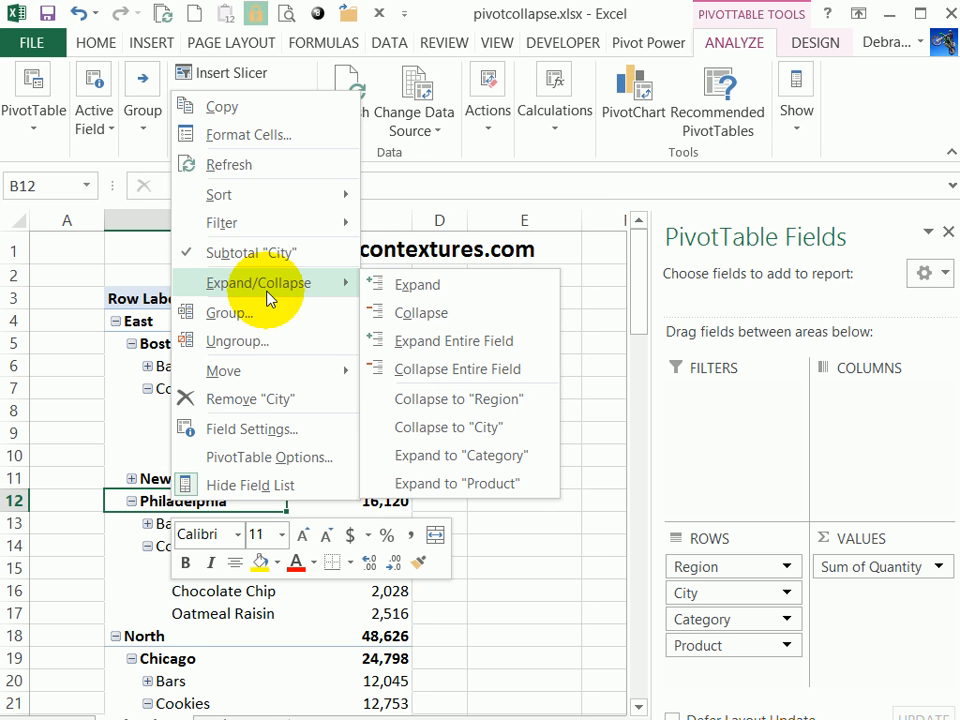
{"action": "left_click", "coordinate": [459, 487]}
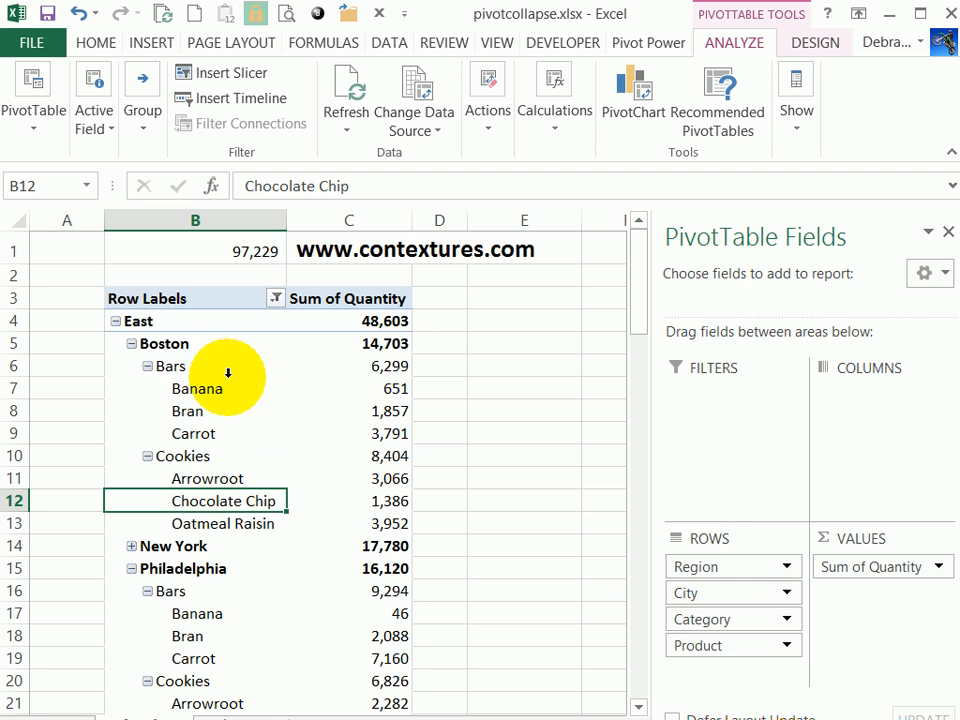
Expand the East region so that all its cities, including New York, show their categories and products.
{"action": "right_click", "coordinate": [156, 320]}
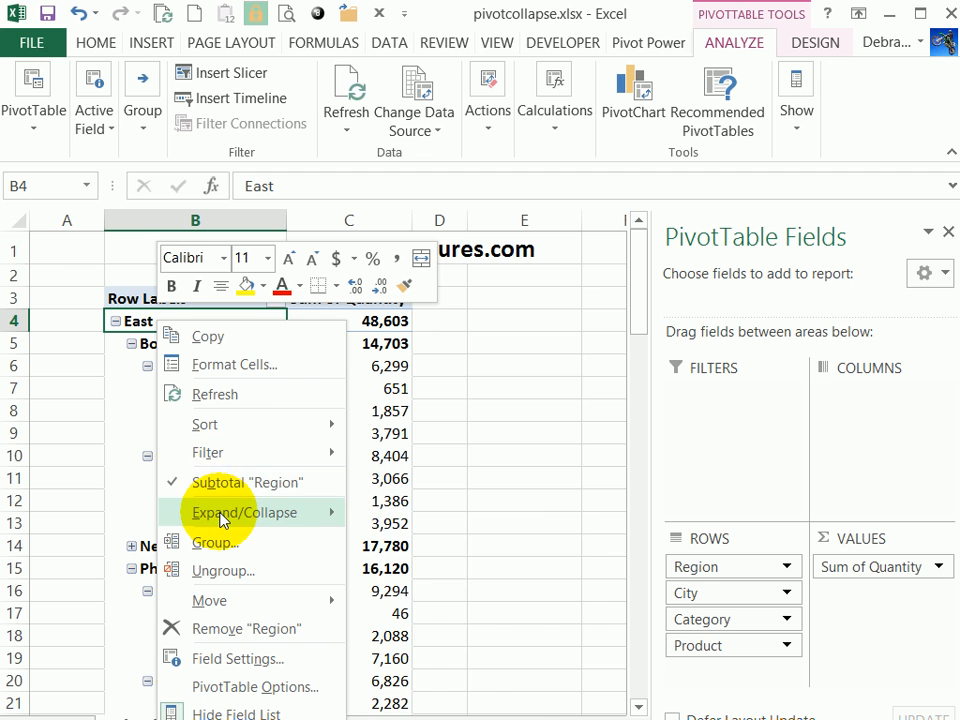
{"action": "mouse_move", "coordinate": [222, 518]}
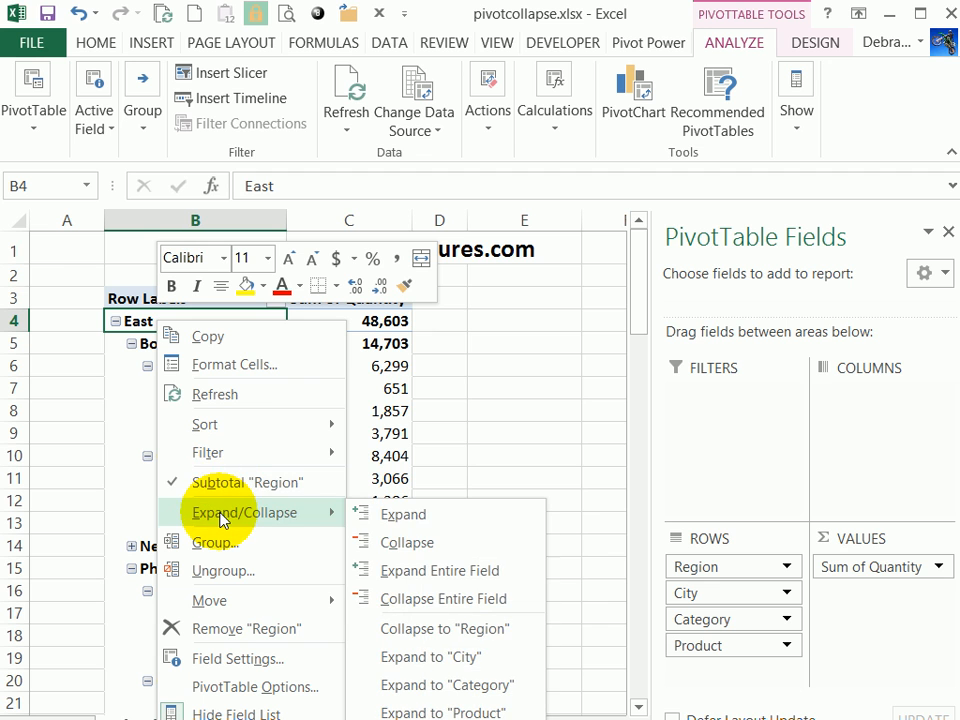
{"action": "left_click", "coordinate": [436, 572]}
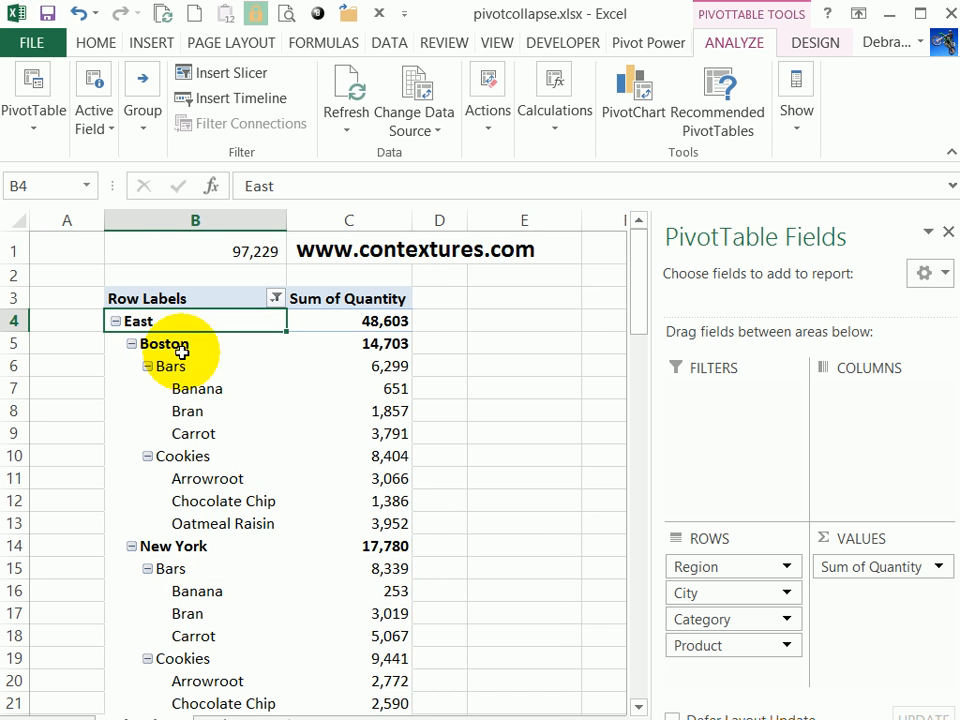